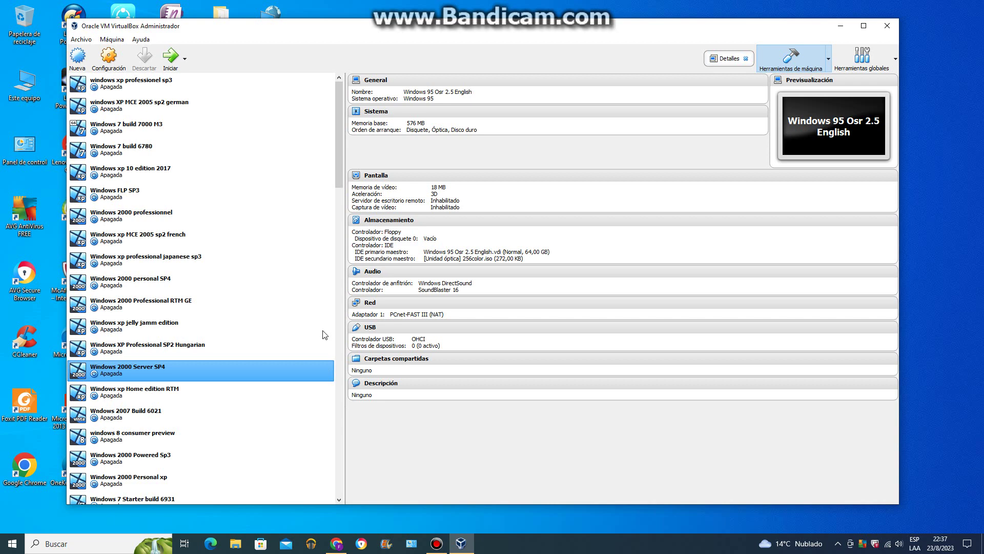
Step: Start the "Windows 7 St Chinese RTM" virtual machine and log in to its PC account with the account password
{"action": "scroll", "coordinate": [325, 335], "scroll_direction": "down", "scroll_amount": 3}
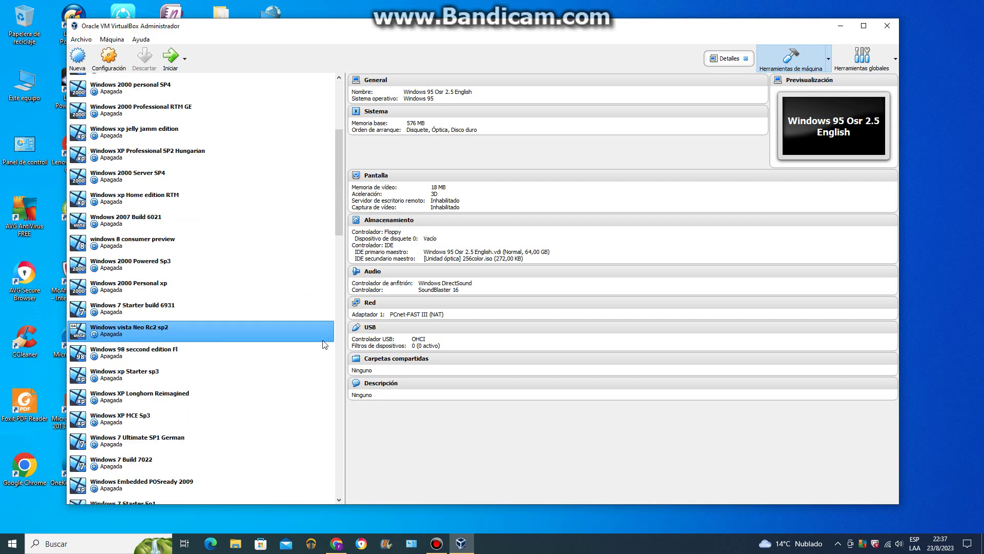
{"action": "scroll", "coordinate": [330, 354], "scroll_direction": "down", "scroll_amount": 1}
{"action": "scroll", "coordinate": [331, 357], "scroll_direction": "down", "scroll_amount": 1}
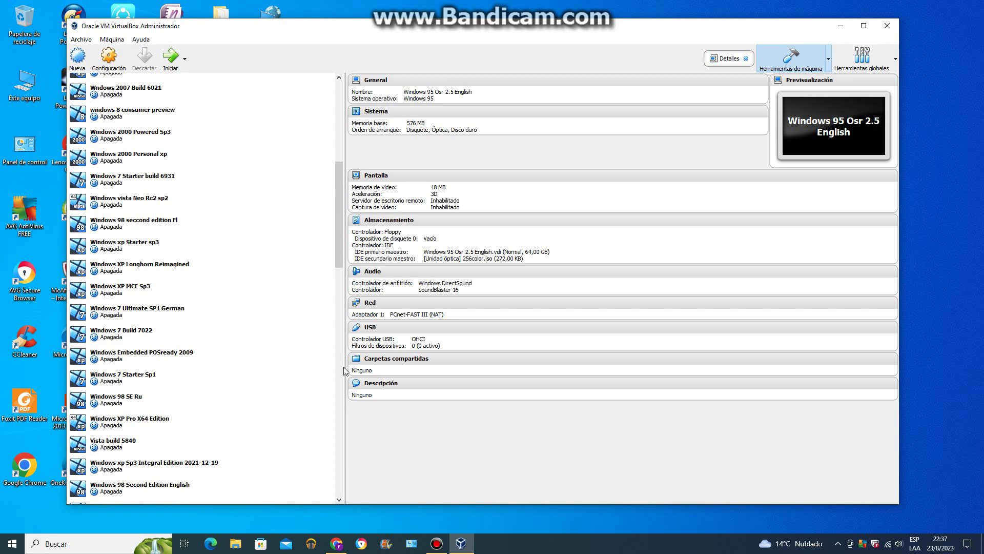
{"action": "scroll", "coordinate": [344, 380], "scroll_direction": "down", "scroll_amount": 1}
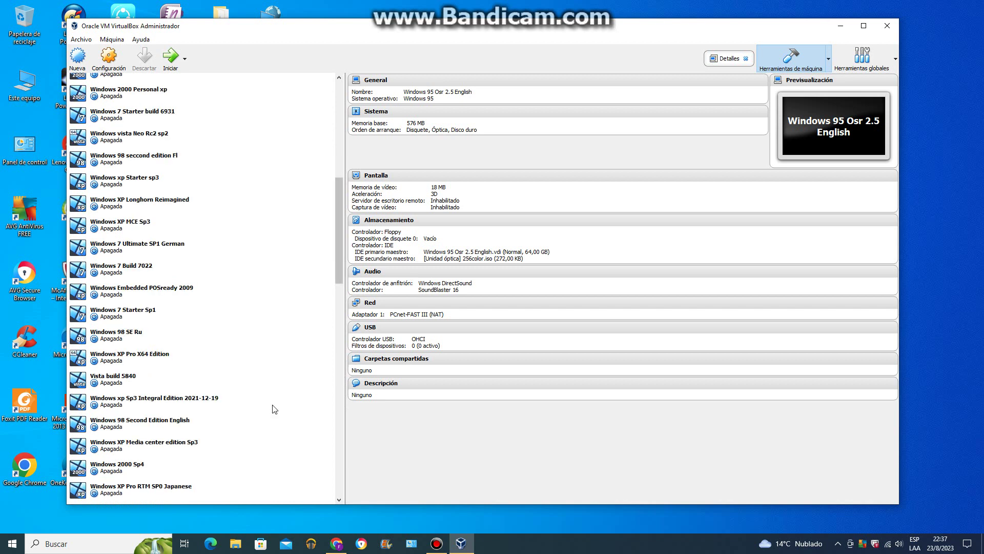
{"action": "scroll", "coordinate": [272, 404], "scroll_direction": "down", "scroll_amount": 1}
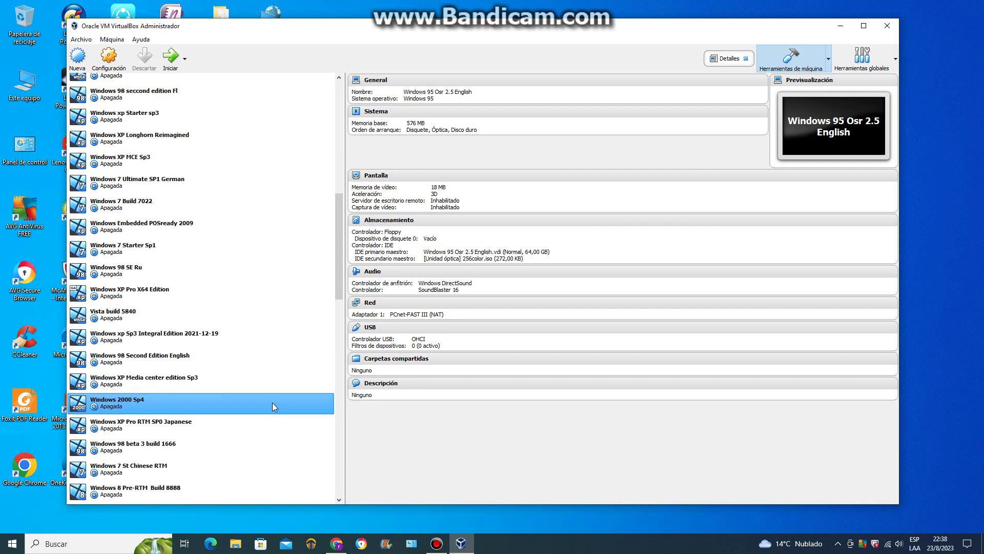
{"action": "scroll", "coordinate": [273, 402], "scroll_direction": "down", "scroll_amount": 1}
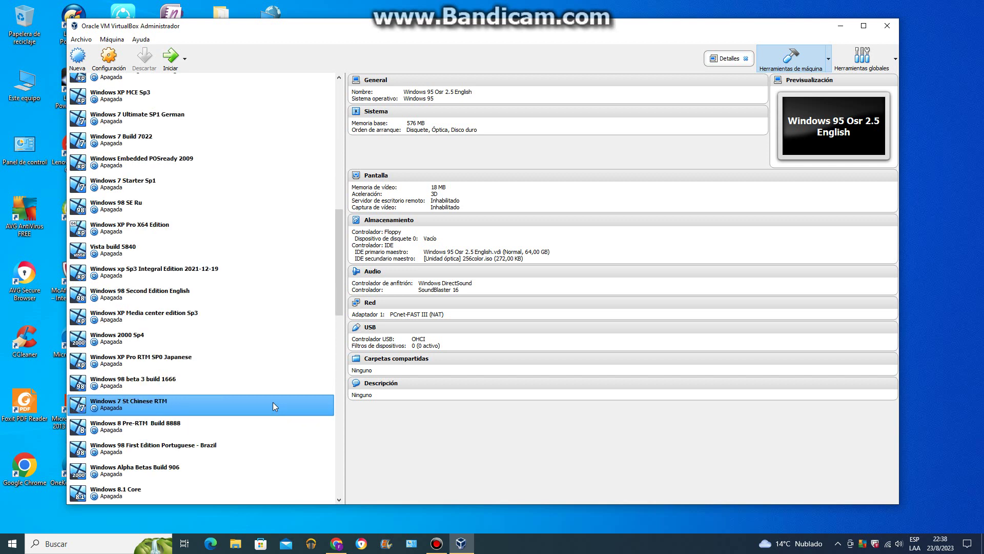
{"action": "left_click", "coordinate": [270, 402]}
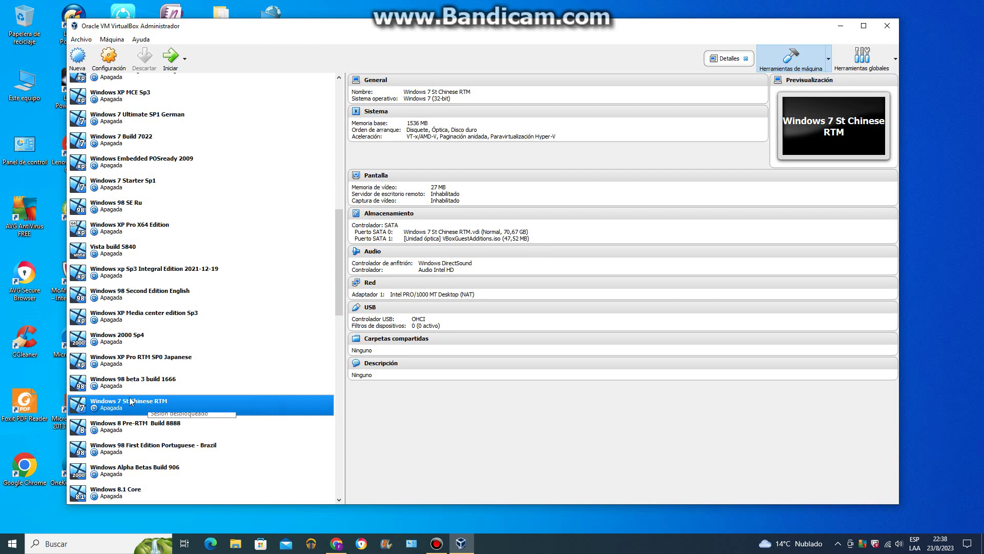
{"action": "left_click", "coordinate": [172, 56]}
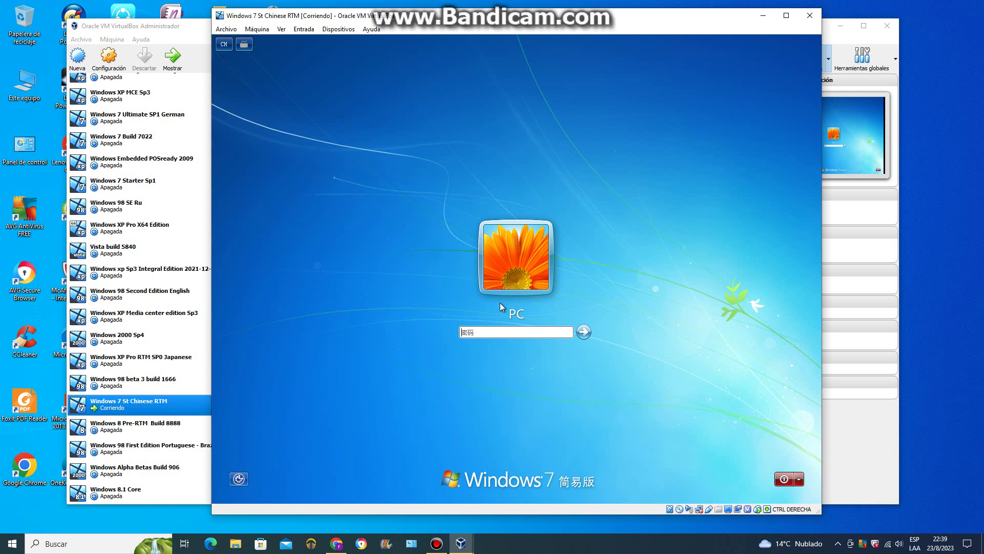
{"action": "type", "text": "••••••"}
{"action": "key", "text": "Return"}
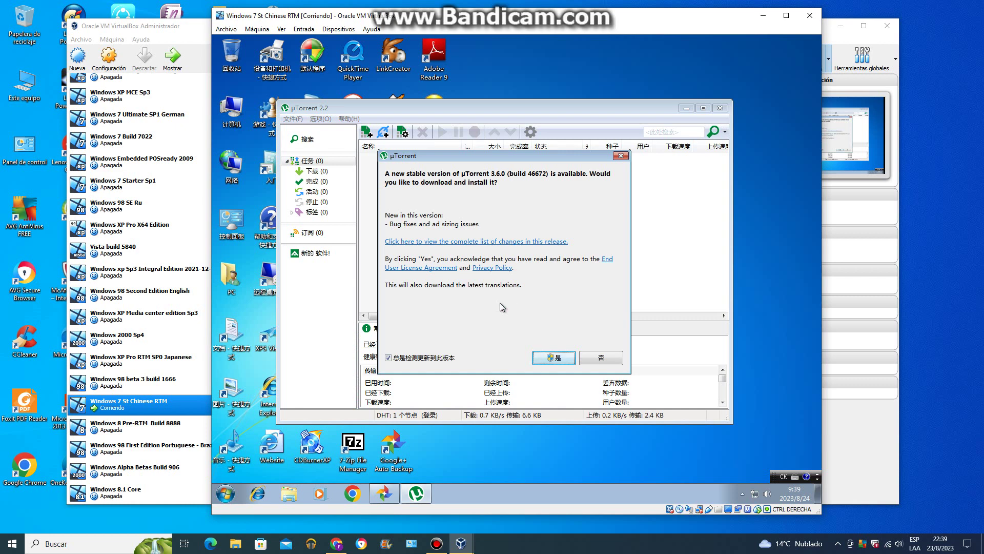
Step: Decline the µTorrent 3.6.0 update and exit Google+ Auto Backup
{"action": "left_click", "coordinate": [600, 357]}
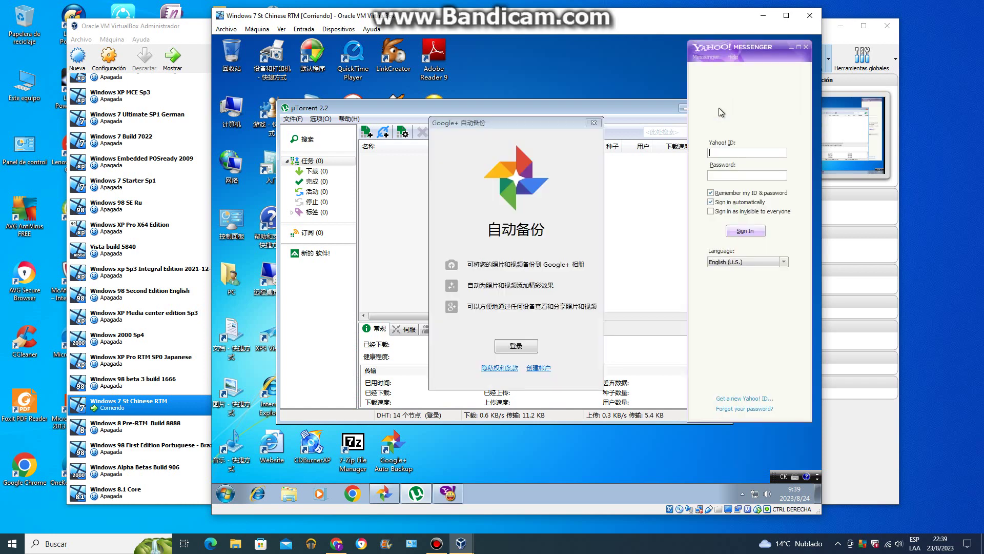
{"action": "left_click", "coordinate": [593, 125]}
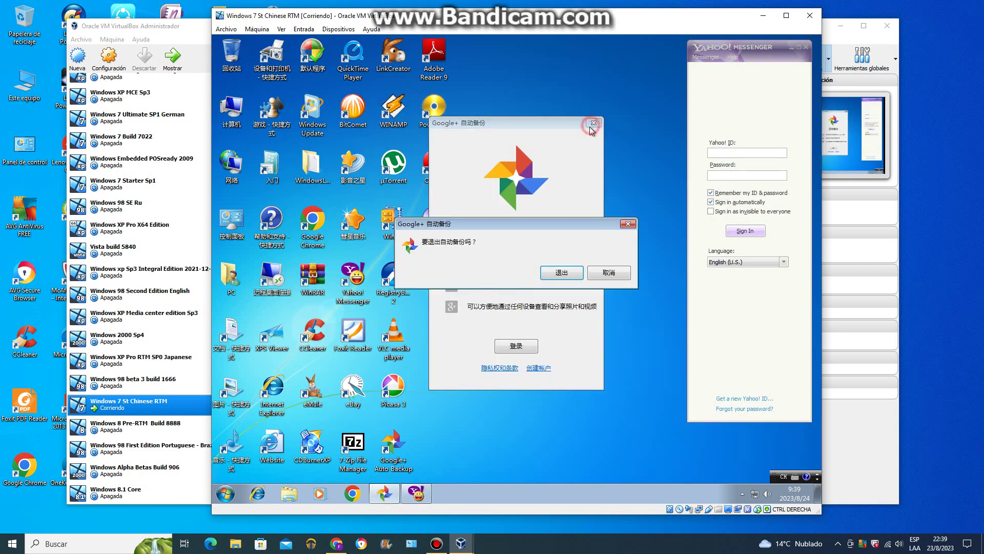
{"action": "left_click", "coordinate": [558, 273]}
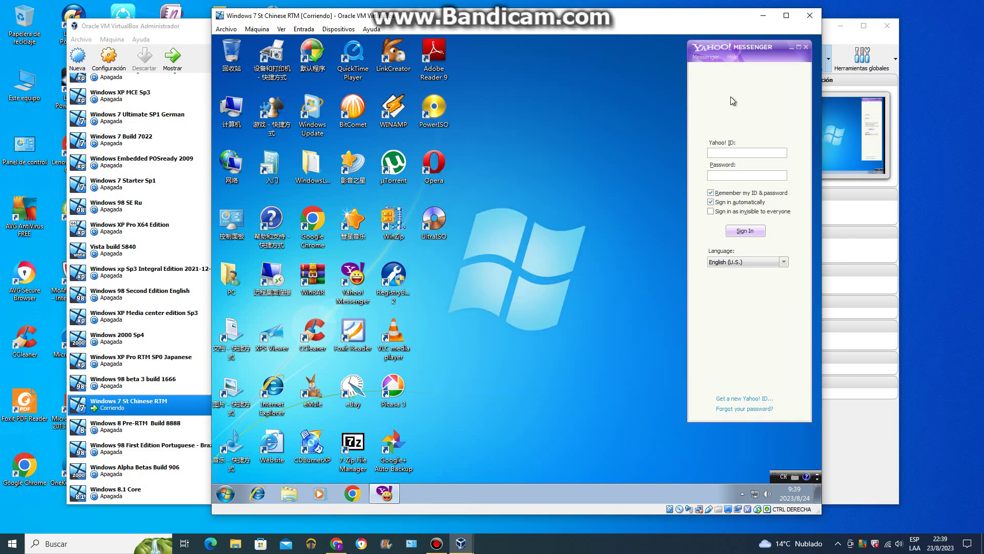
Step: Close Yahoo! Messenger and dismiss CCleaner's notifications, postponing its update and closing its Professional offer
{"action": "left_click", "coordinate": [806, 48]}
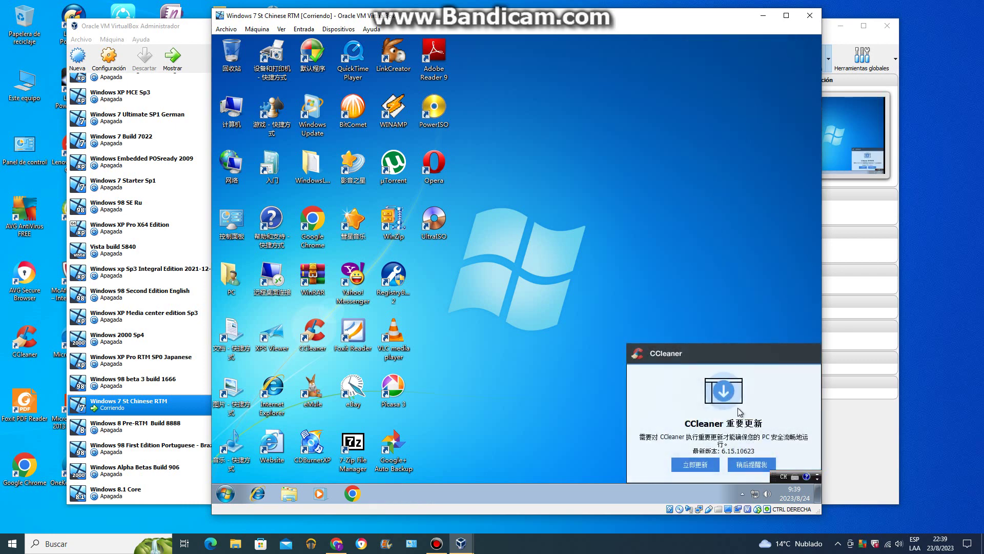
{"action": "left_click", "coordinate": [739, 463]}
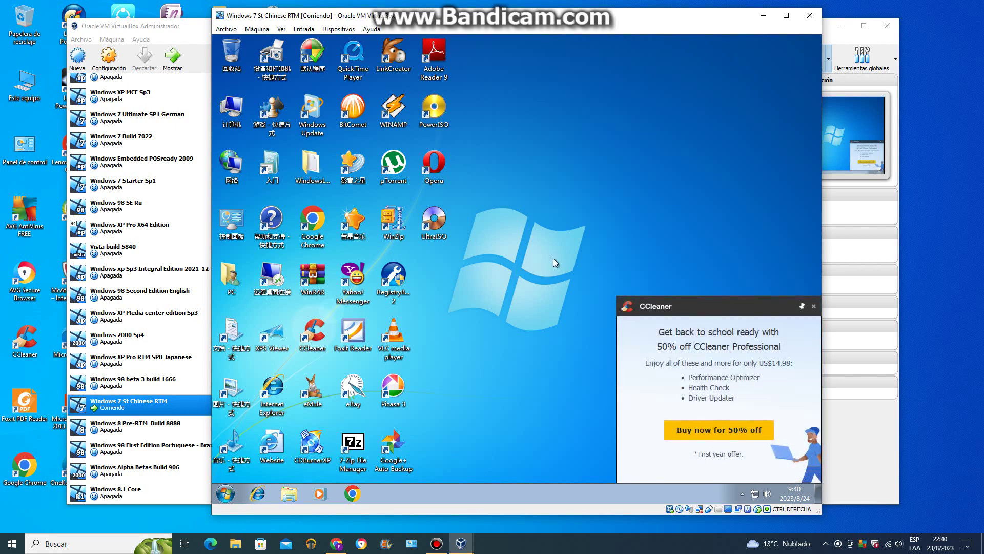
{"action": "left_click", "coordinate": [813, 306]}
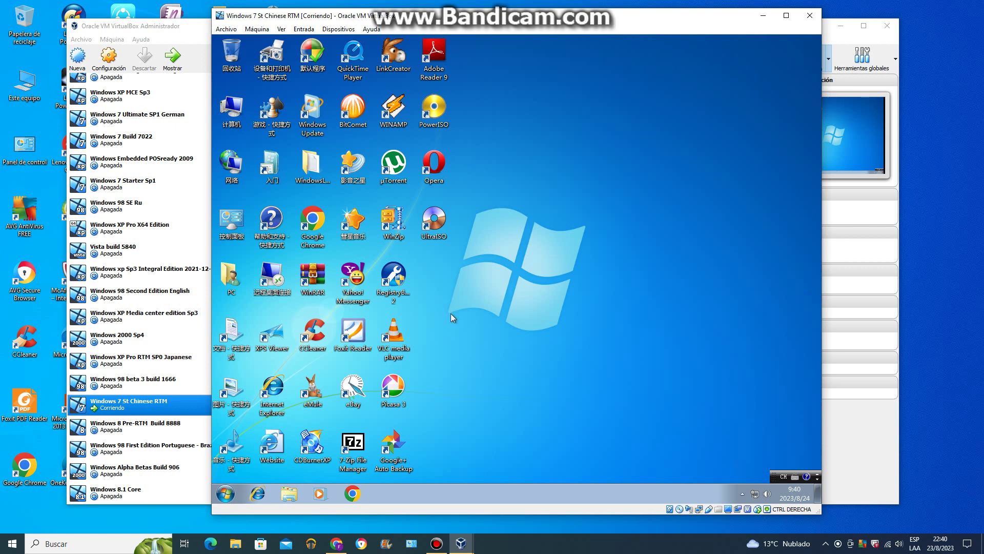
Step: Run winver in the virtual machine to view the About Windows information
{"action": "left_click", "coordinate": [225, 494]}
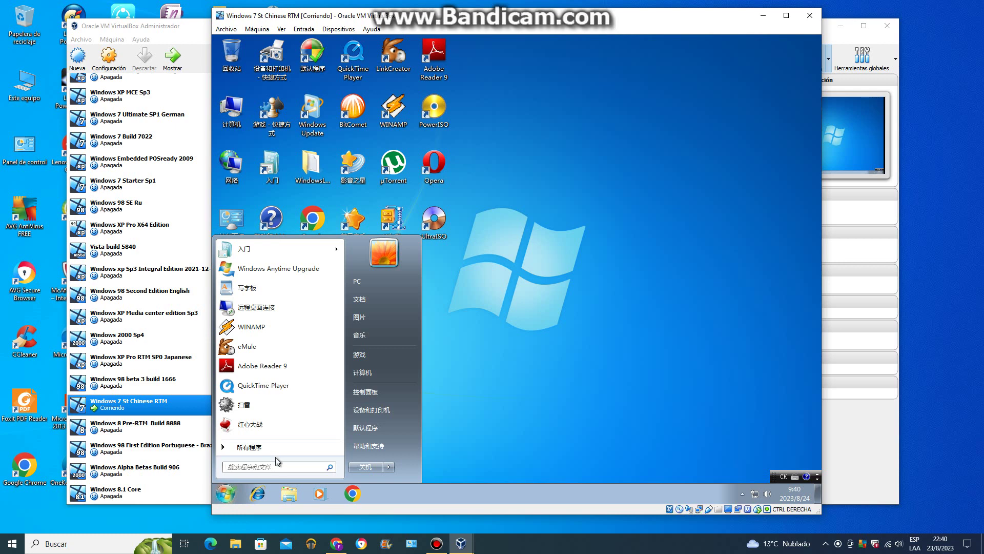
{"action": "type", "text": "winver"}
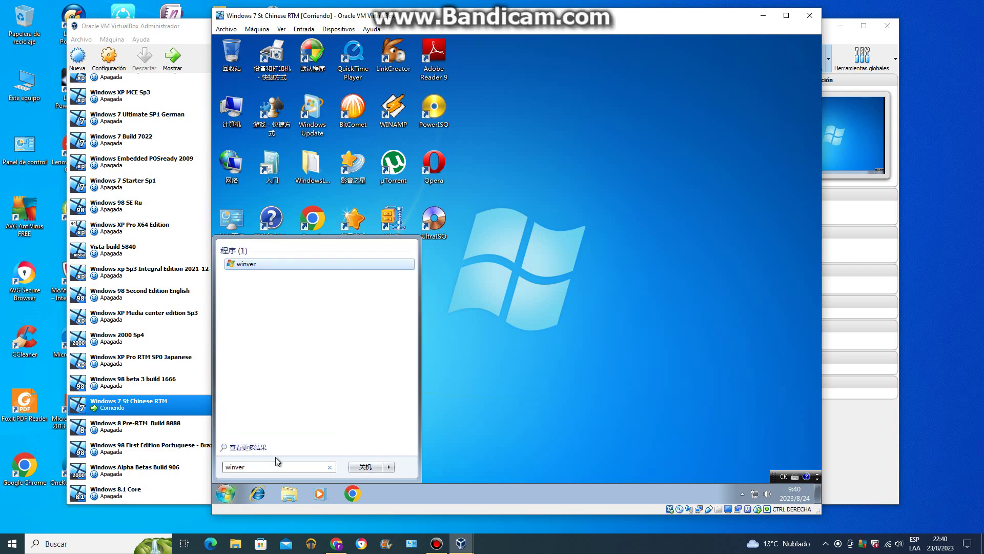
{"action": "key", "text": "Return"}
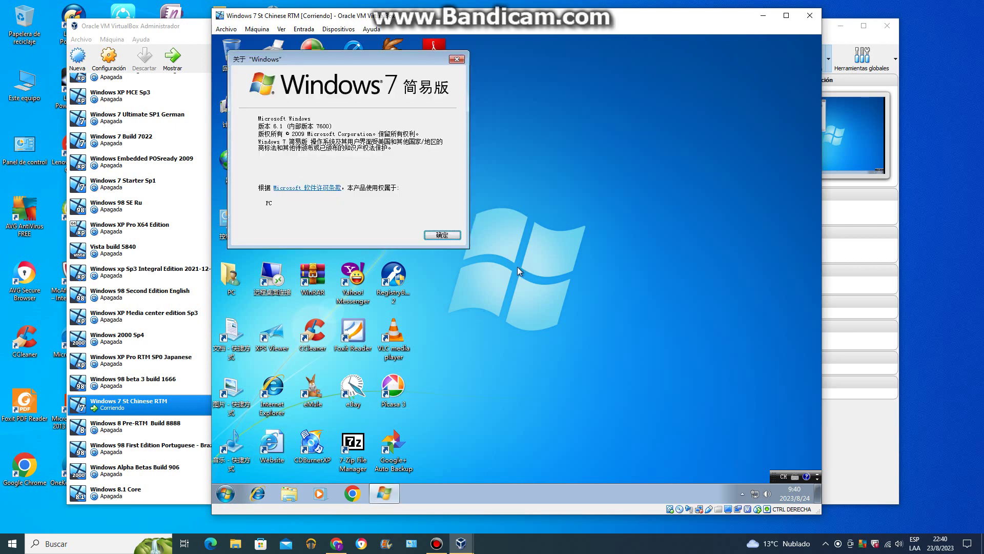
Step: Look through the Microsoft software license terms down to the EULAID line, and close both the terms and the About Windows dialog
{"action": "left_click", "coordinate": [338, 190]}
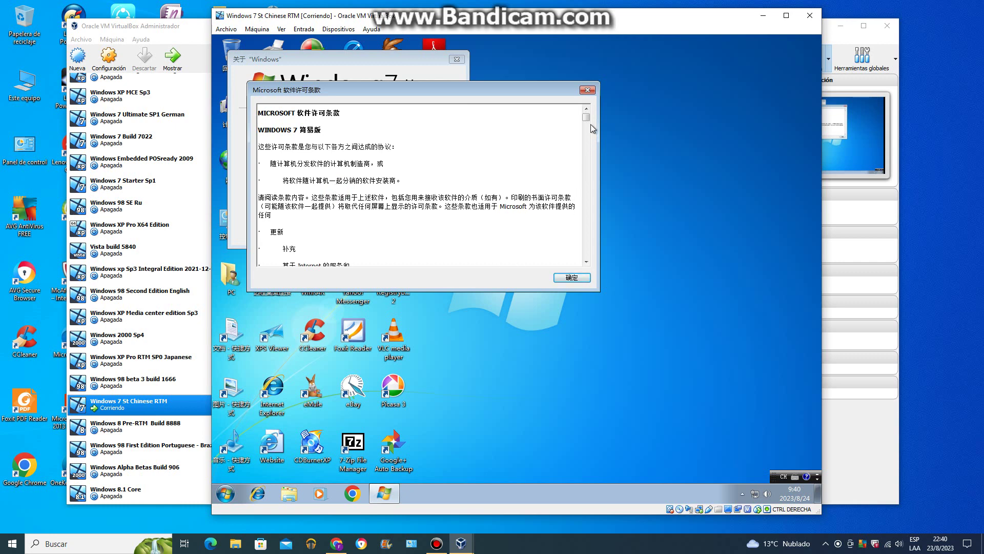
{"action": "left_click_drag", "start_coordinate": [585, 118], "coordinate": [577, 259]}
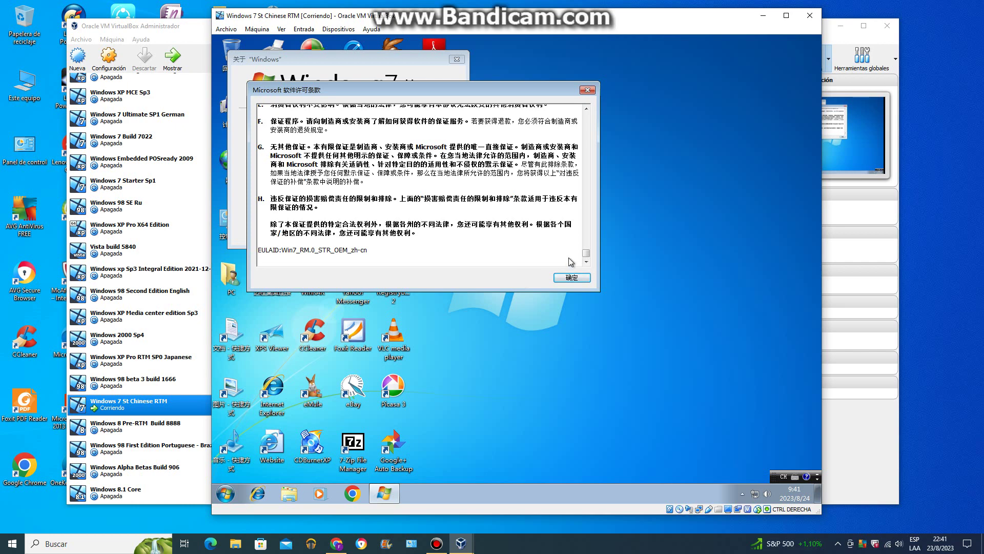
{"action": "left_click_drag", "start_coordinate": [588, 257], "coordinate": [589, 112]}
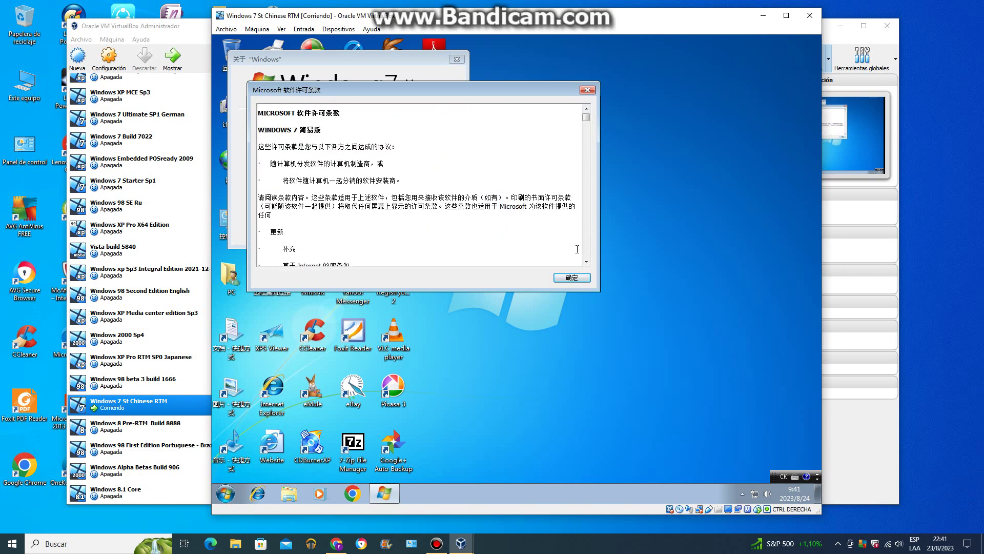
{"action": "left_click", "coordinate": [572, 278]}
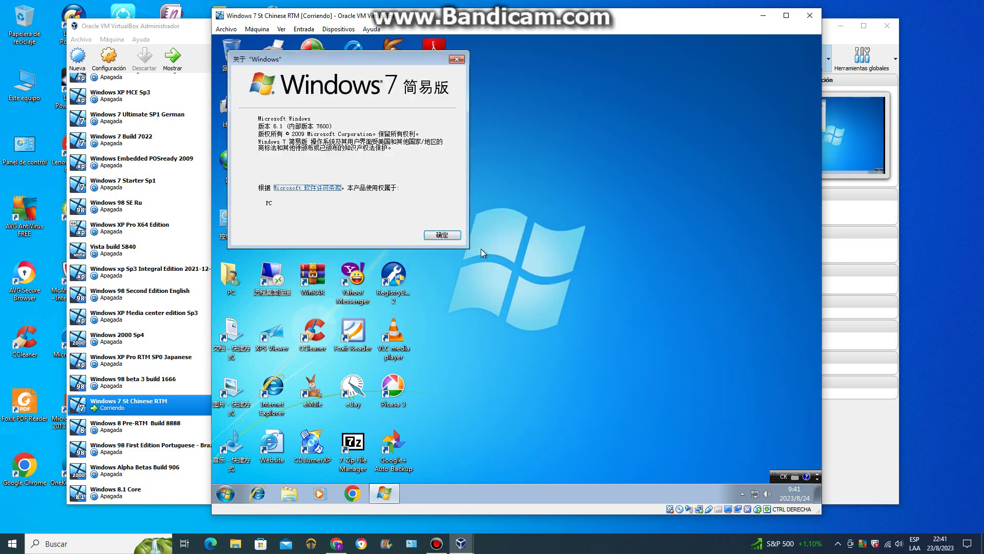
{"action": "left_click", "coordinate": [448, 236]}
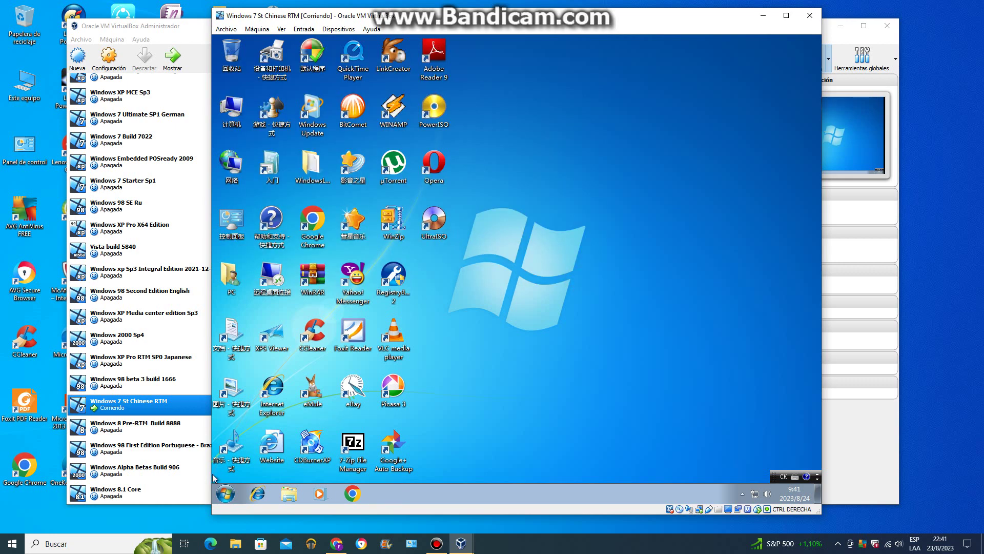
Step: Open the computer's properties, examine the full system and activation information in a maximized window, and close it
{"action": "left_click", "coordinate": [226, 493]}
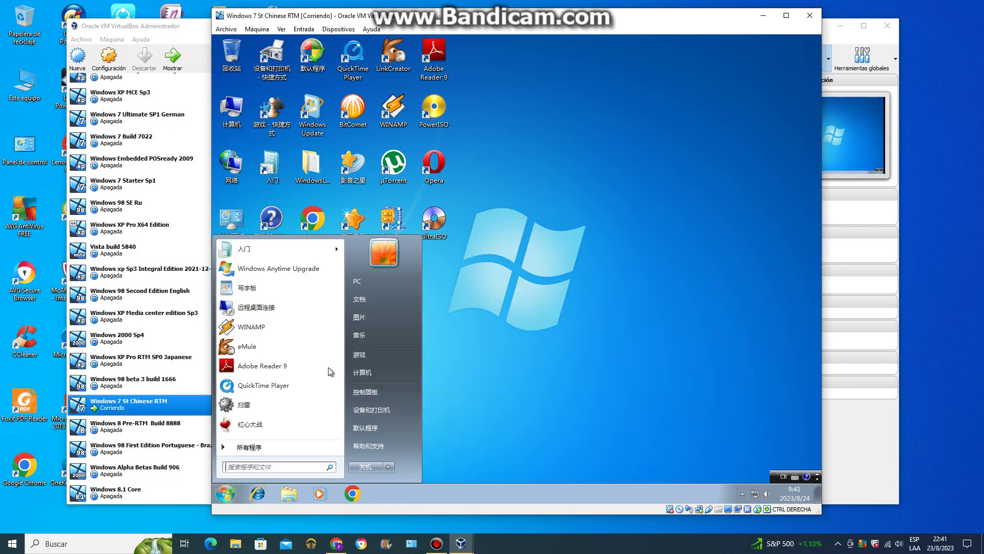
{"action": "left_click", "coordinate": [369, 372]}
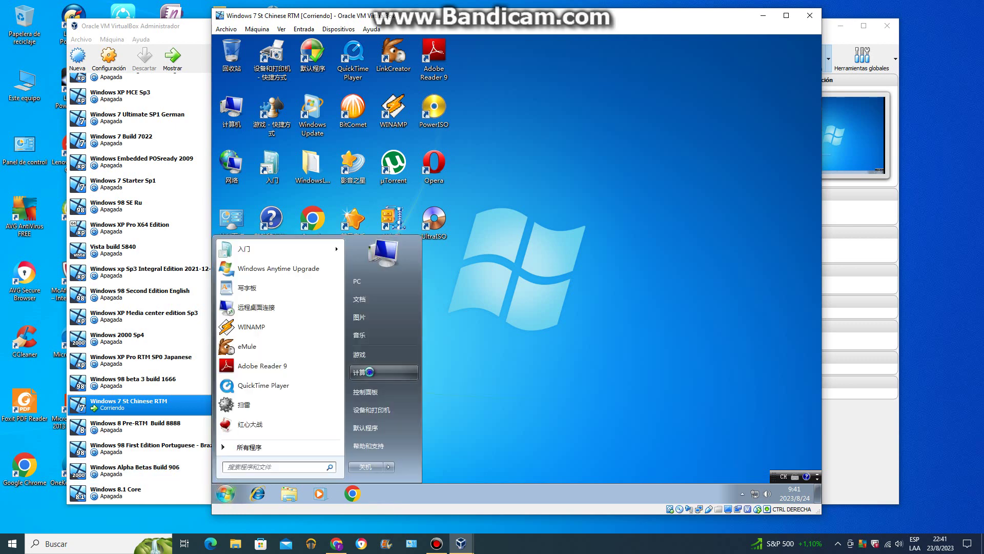
{"action": "right_click", "coordinate": [369, 372]}
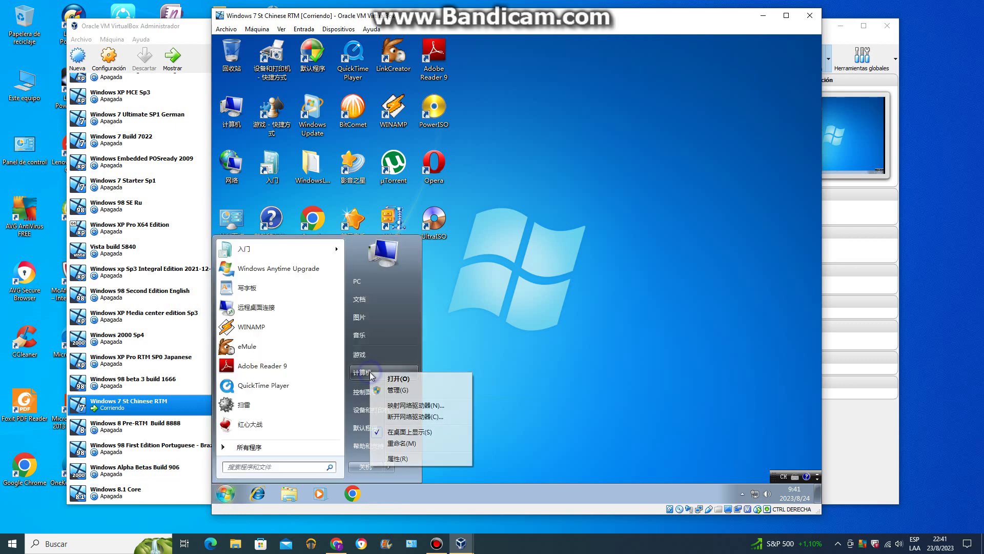
{"action": "left_click", "coordinate": [434, 456]}
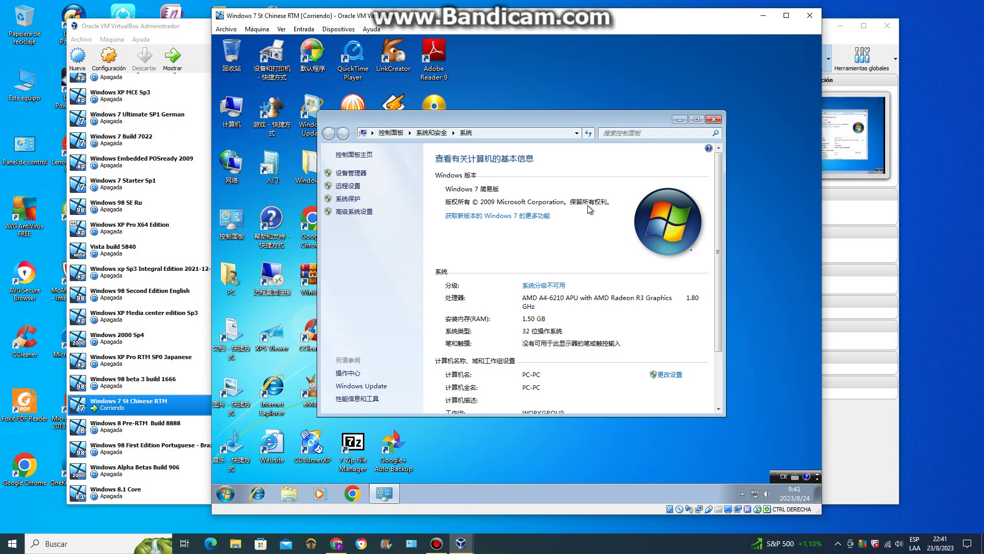
{"action": "left_click", "coordinate": [694, 120]}
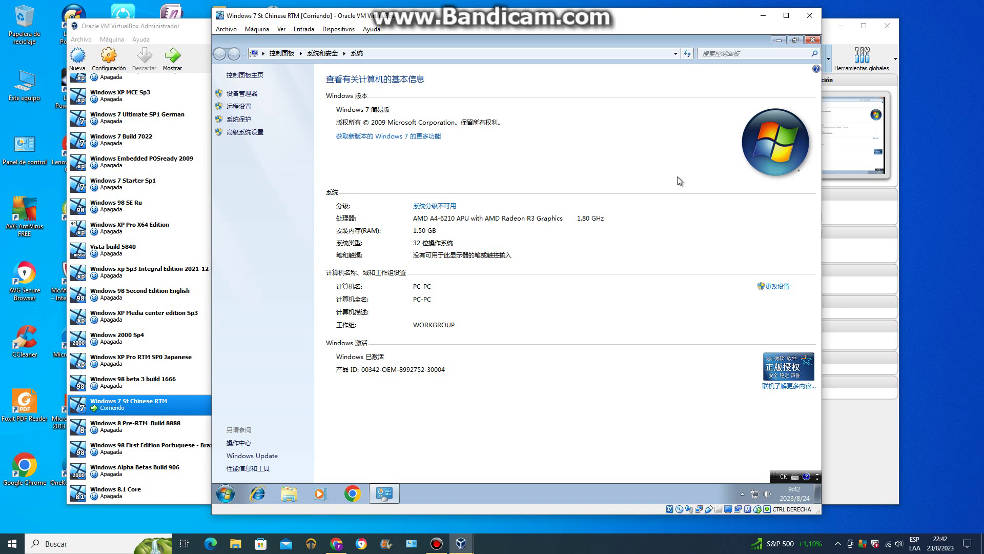
{"action": "left_click", "coordinate": [795, 40]}
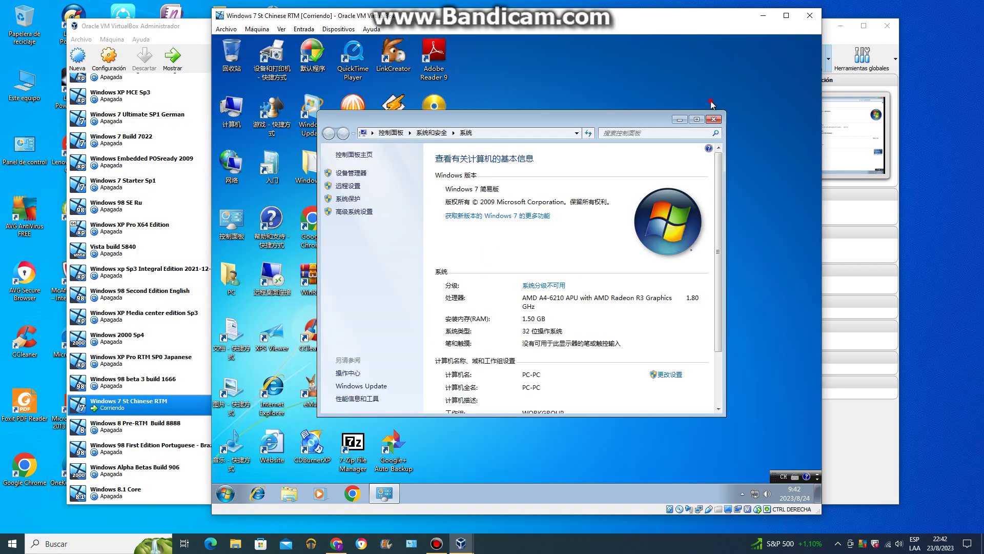
{"action": "left_click", "coordinate": [712, 119]}
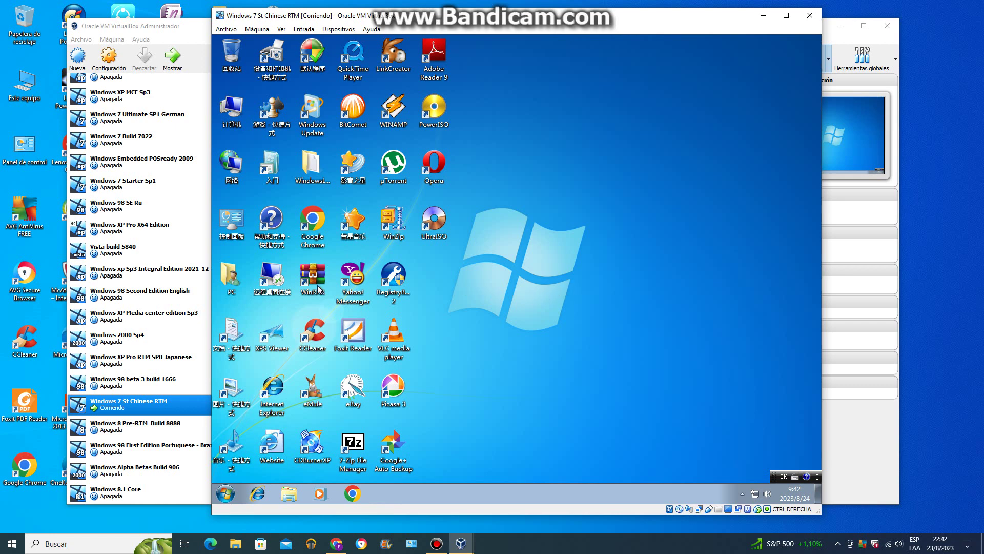
Step: Open Remote Desktop Connection from the desktop, check its version in the About dialog, and close the program
{"action": "double_click", "coordinate": [279, 281]}
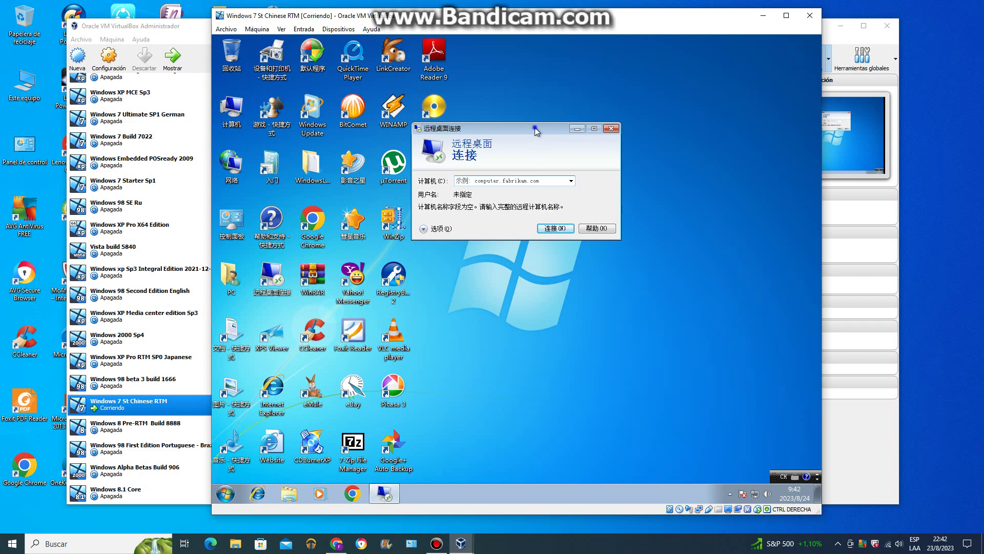
{"action": "right_click", "coordinate": [536, 129]}
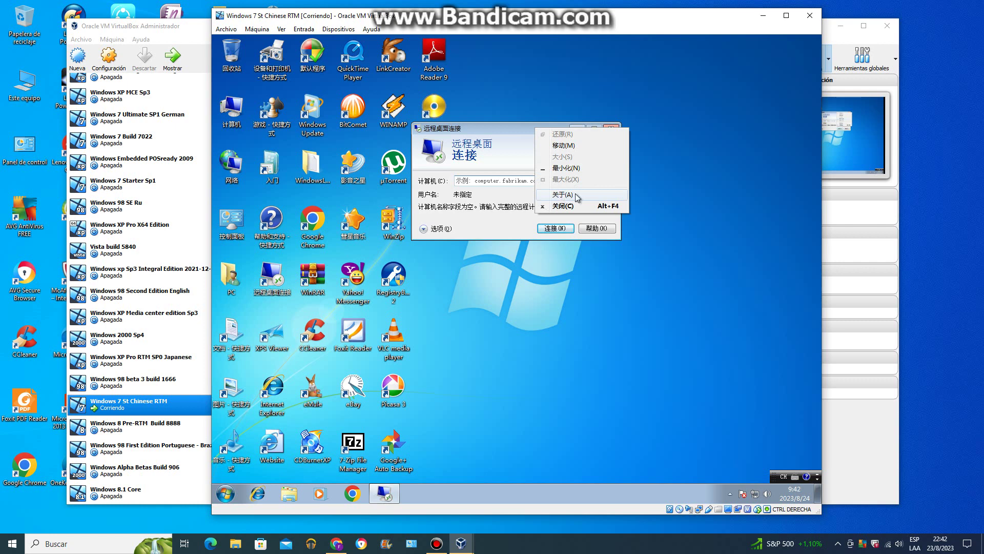
{"action": "left_click", "coordinate": [575, 196]}
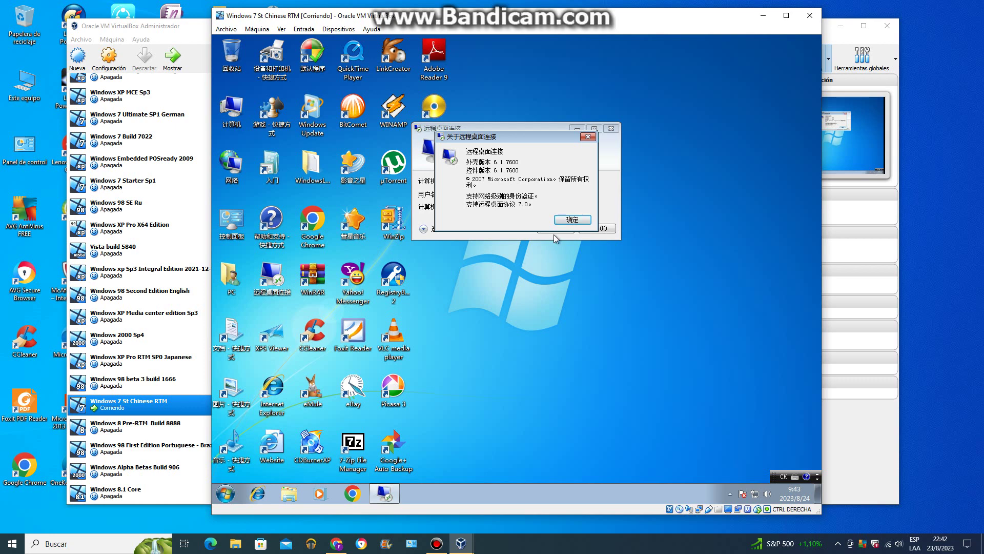
{"action": "left_click", "coordinate": [567, 219]}
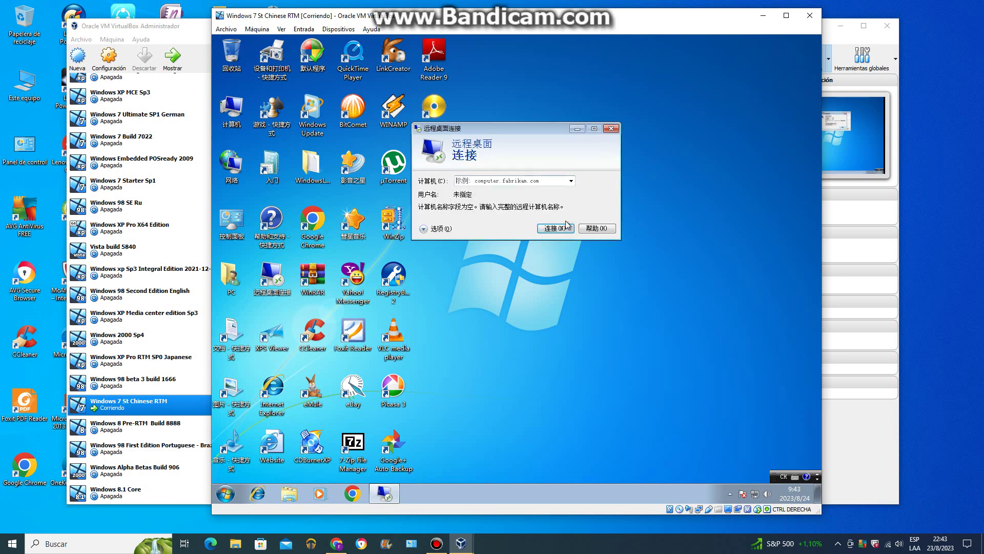
{"action": "left_click", "coordinate": [612, 128]}
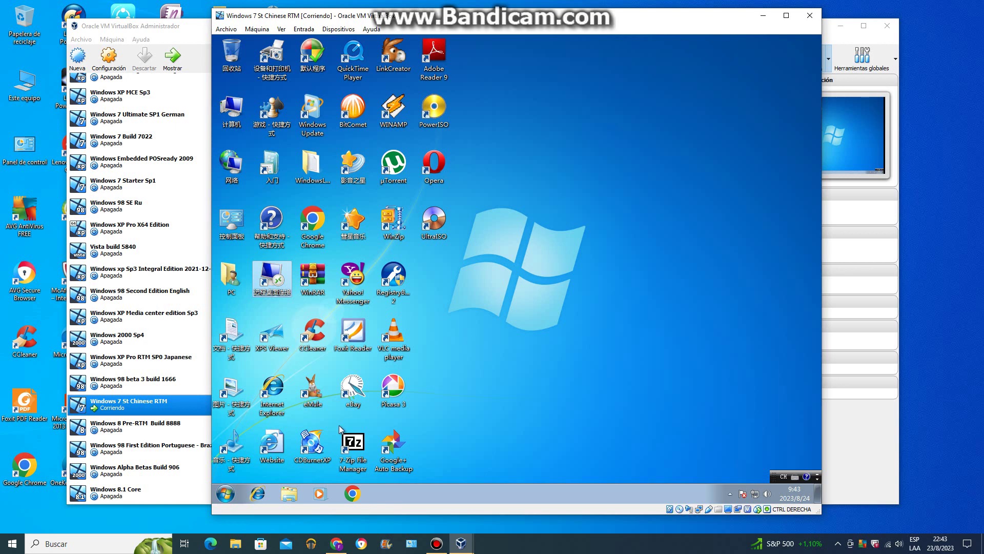
Step: Open Internet Explorer, check its version in the About dialog, postpone the Internet Explorer 8 welcome setup, and close the browser
{"action": "left_click", "coordinate": [259, 493]}
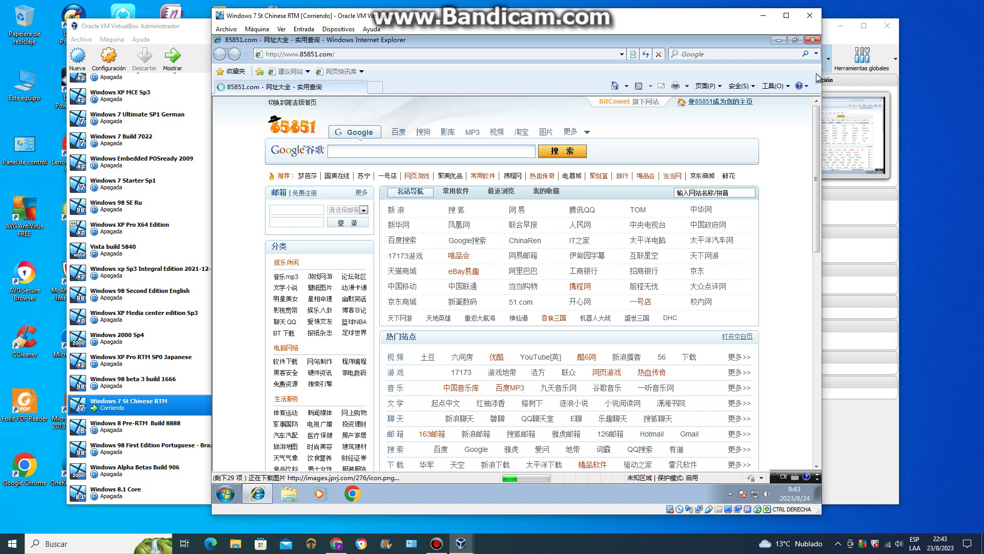
{"action": "left_click", "coordinate": [800, 85]}
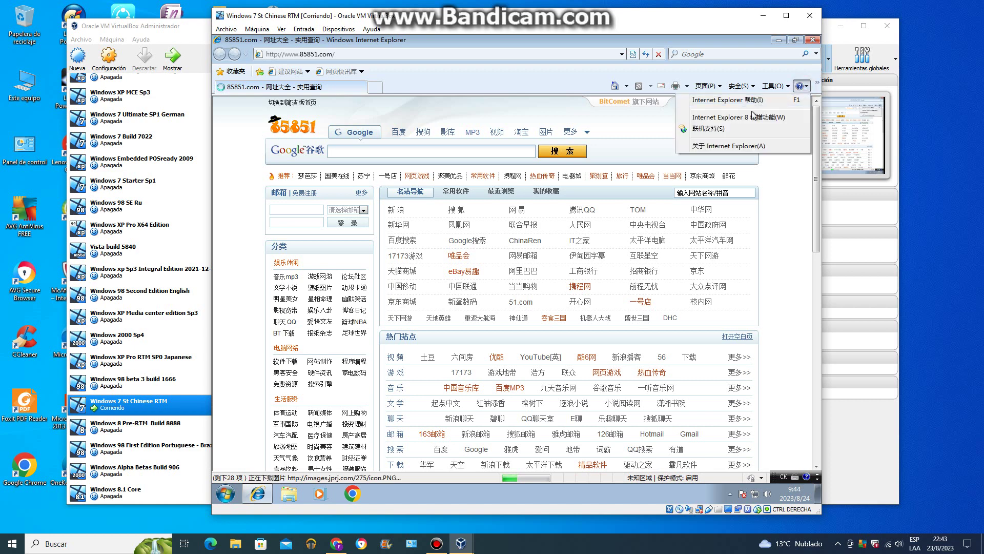
{"action": "left_click", "coordinate": [751, 146]}
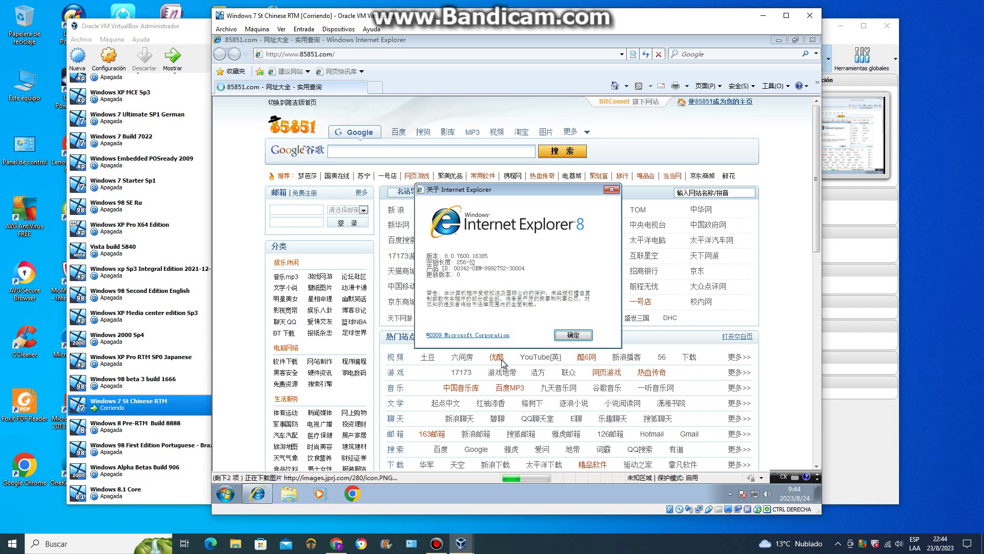
{"action": "left_click", "coordinate": [563, 334]}
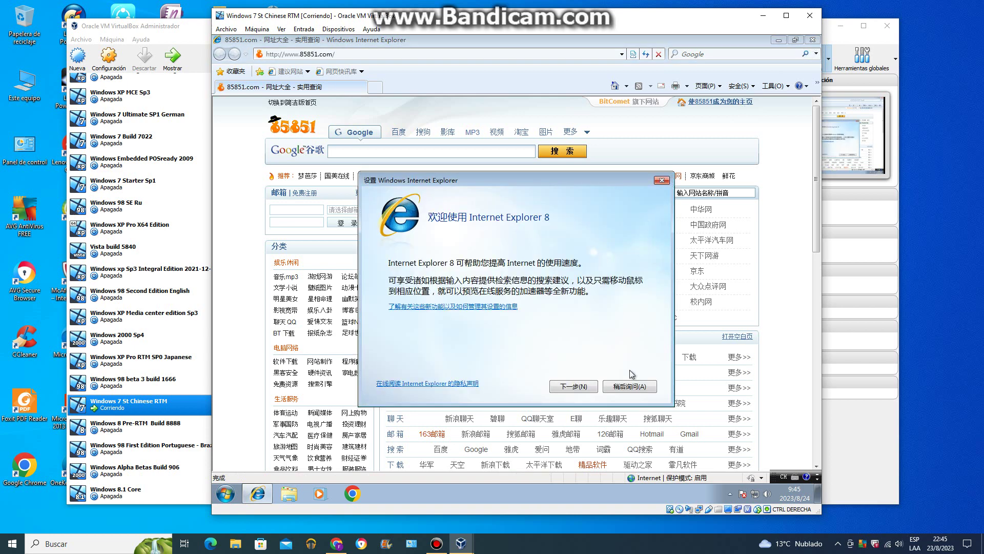
{"action": "left_click", "coordinate": [630, 385]}
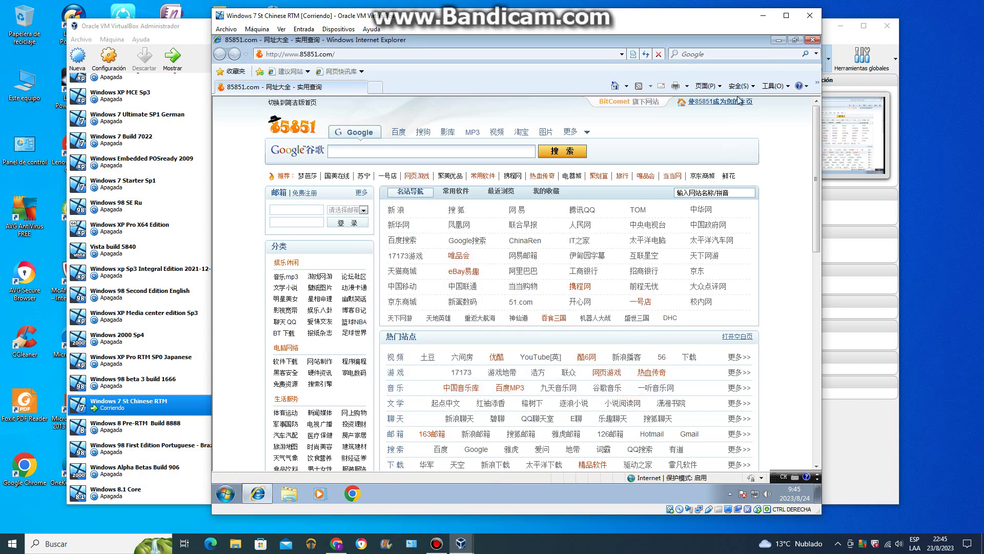
{"action": "left_click", "coordinate": [810, 41]}
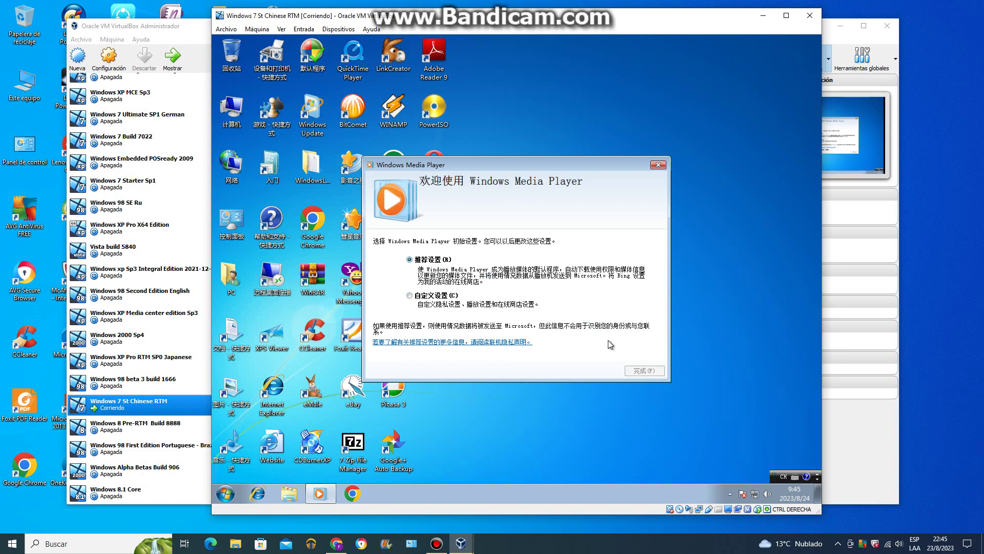
Step: Finish the Windows Media Player setup with the recommended settings, check the version in its About dialog, and close the player
{"action": "left_click", "coordinate": [645, 370]}
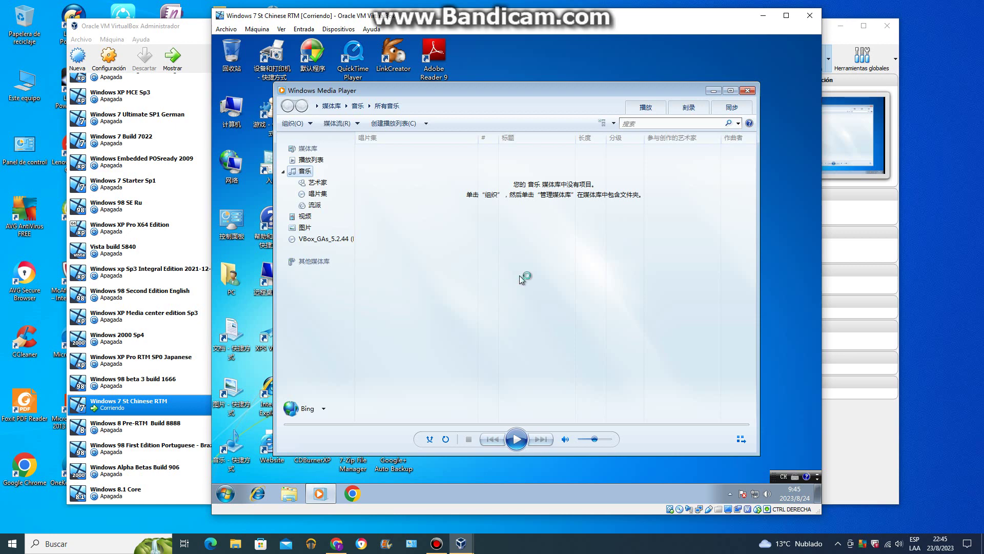
{"action": "left_click", "coordinate": [449, 106]}
{"action": "mouse_move", "coordinate": [492, 159]}
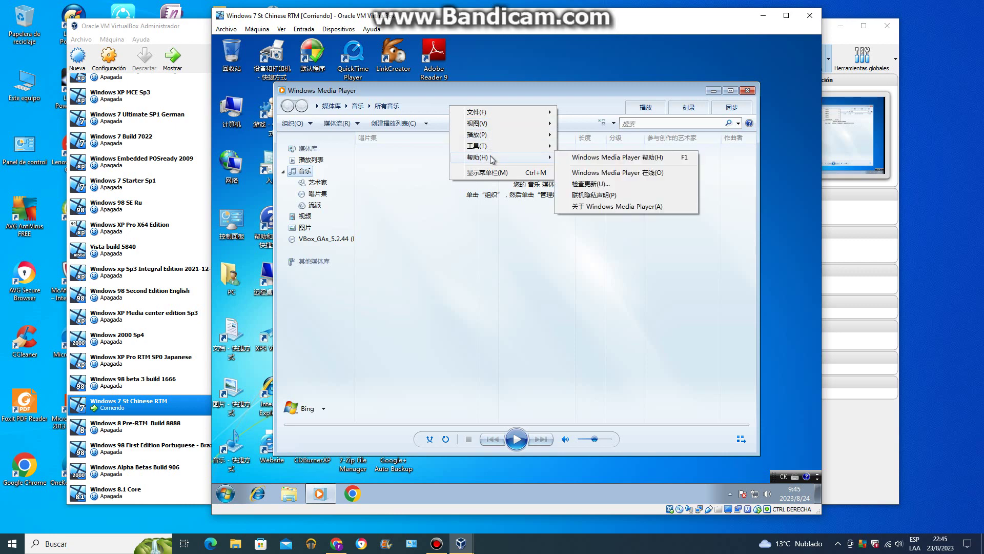
{"action": "left_click", "coordinate": [608, 207]}
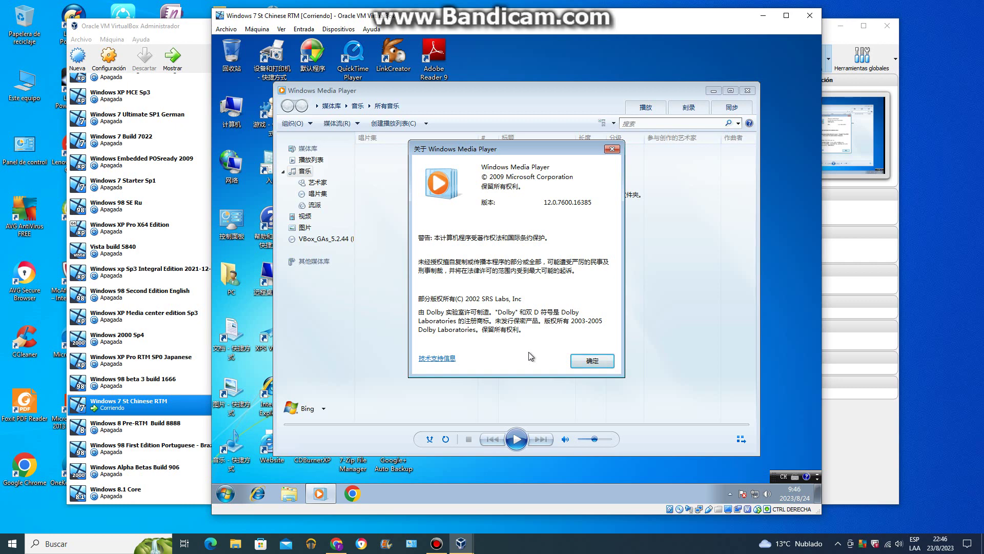
{"action": "left_click", "coordinate": [598, 359]}
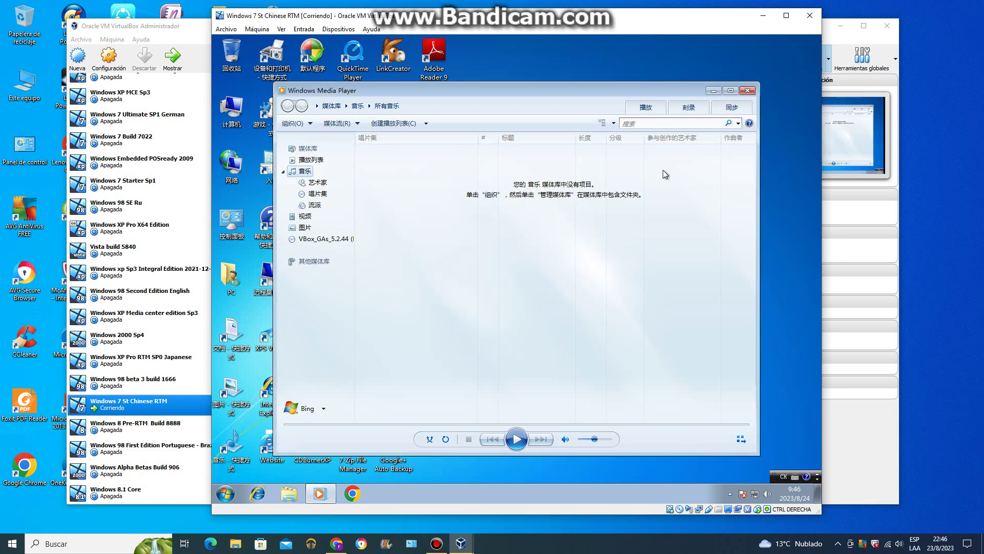
{"action": "left_click", "coordinate": [746, 92]}
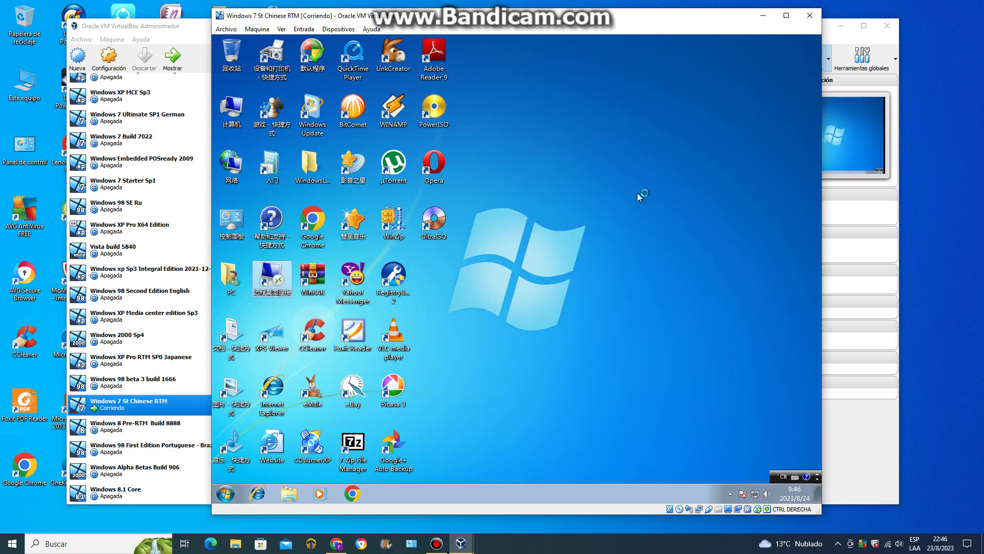
Step: Open Google Chrome in the virtual machine and bring up its About page to check the version
{"action": "double_click", "coordinate": [322, 233]}
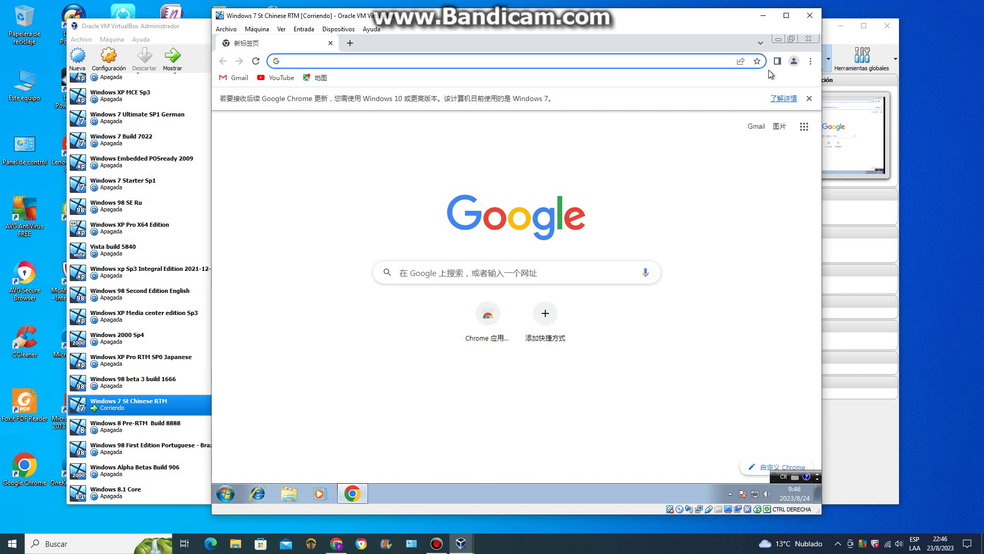
{"action": "left_click", "coordinate": [809, 62]}
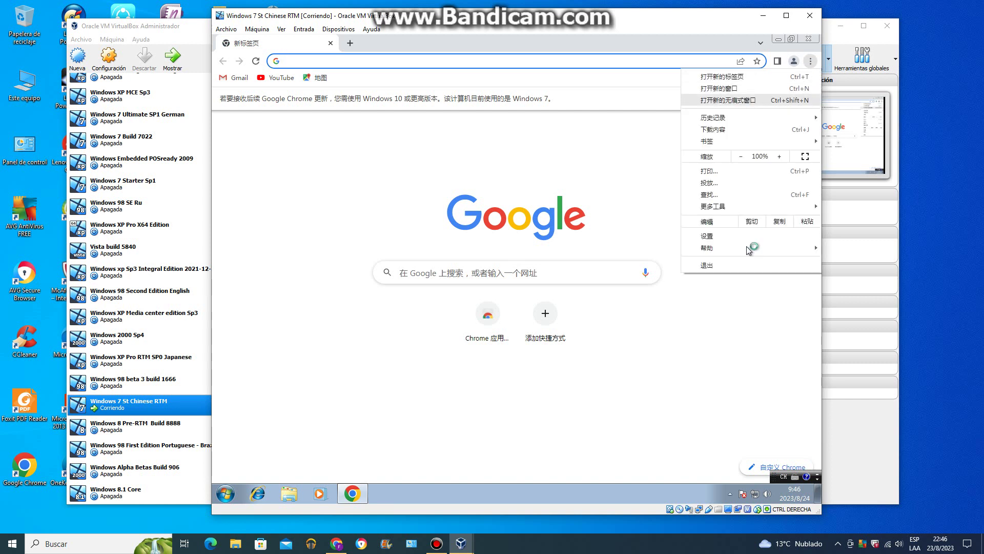
{"action": "mouse_move", "coordinate": [738, 250]}
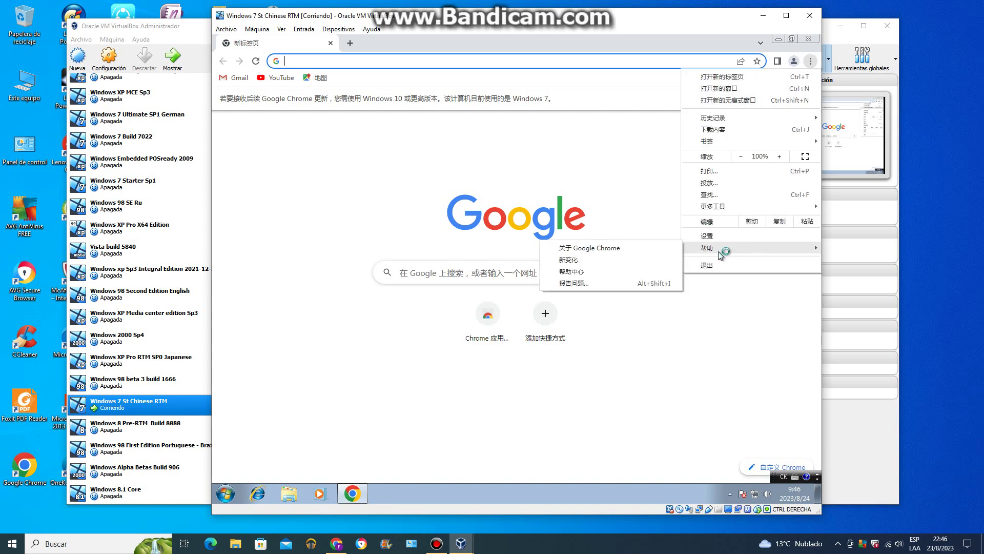
{"action": "left_click", "coordinate": [660, 250]}
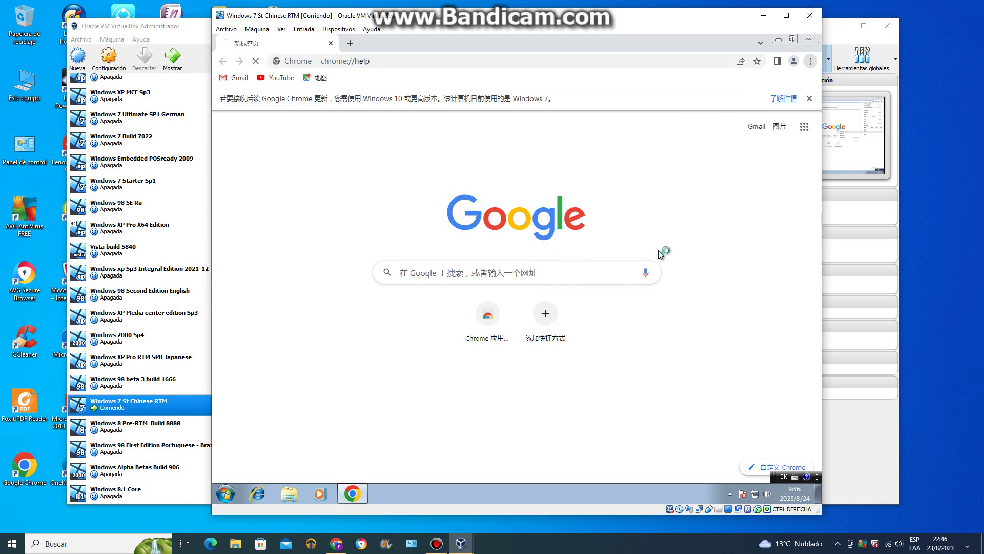